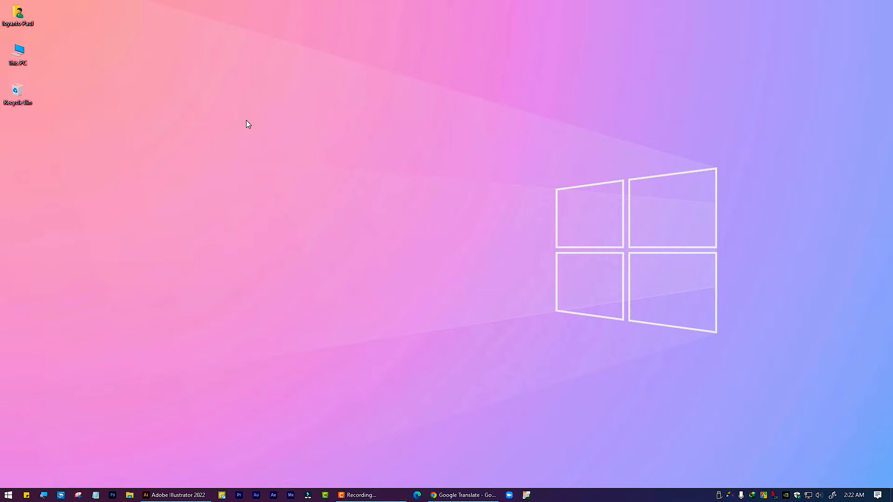
right_click(286, 33)
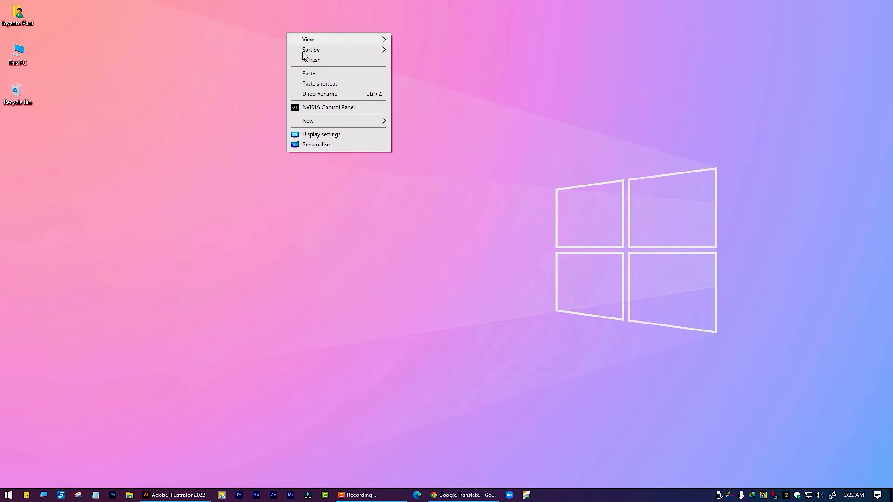
click(314, 58)
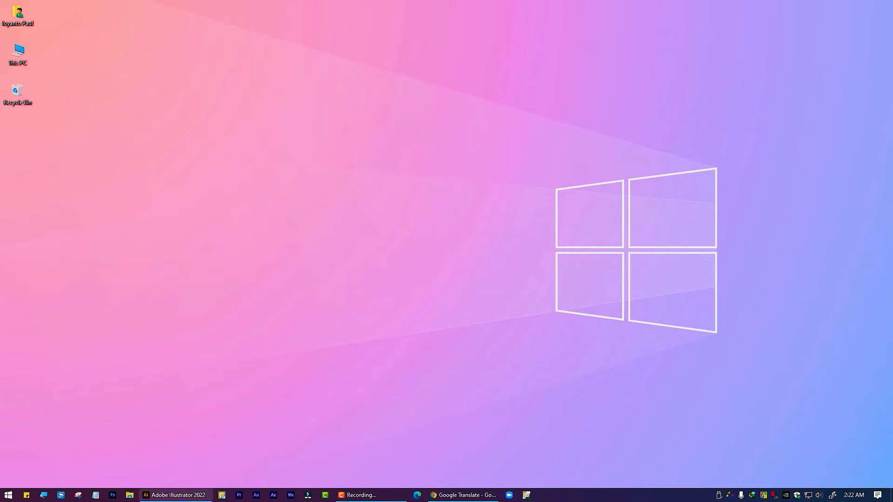
Step: Switch to Adobe Illustrator 2022 and create a new 2000 x 2000 px CMYK document with one artboard
click(175, 494)
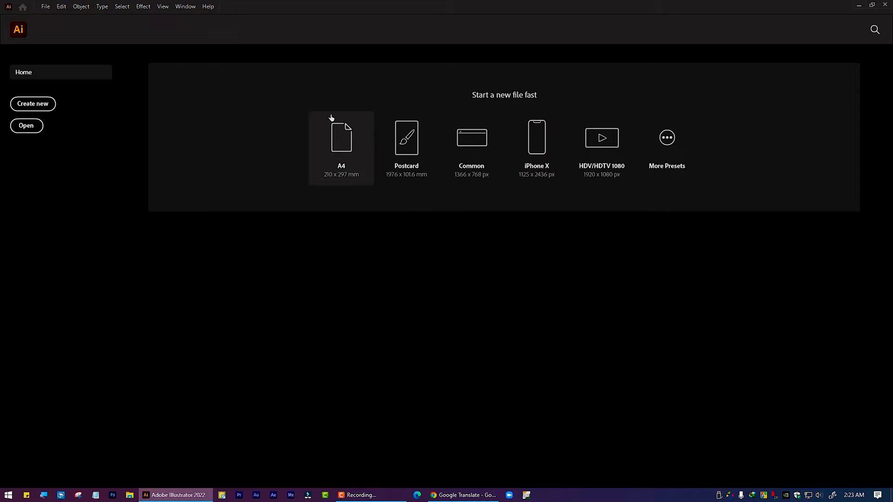
click(40, 105)
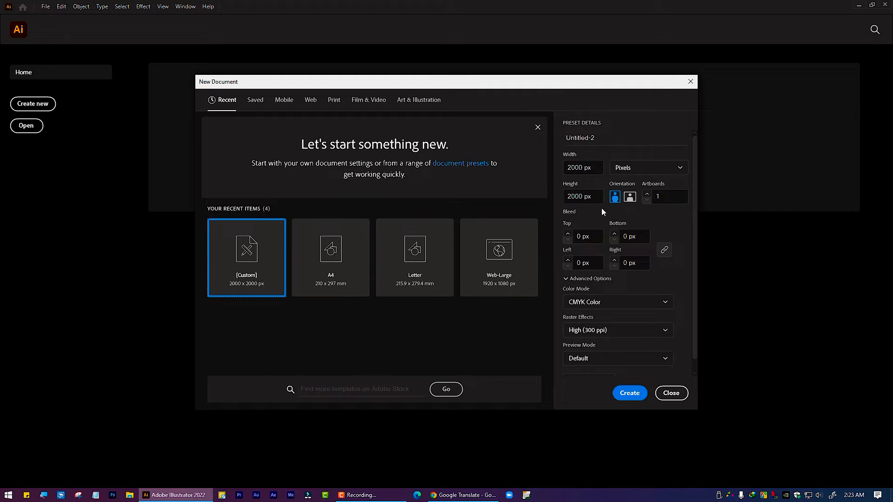
click(630, 393)
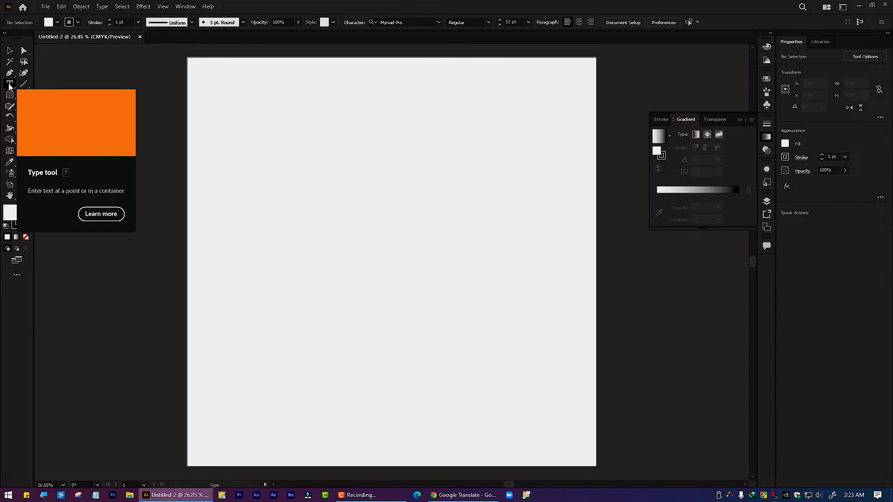
Step: Add the point text "GM" in 12 pt Myriad Pro Regular slightly above the artboard's centre
click(9, 84)
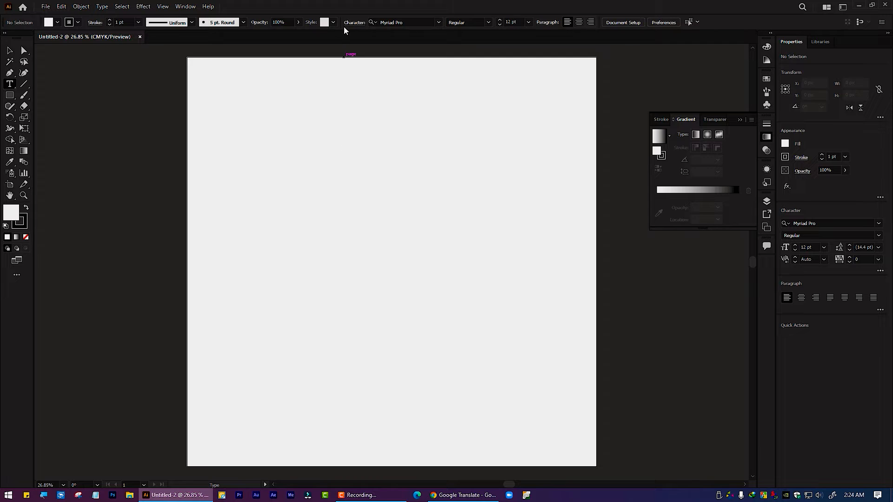
click(26, 236)
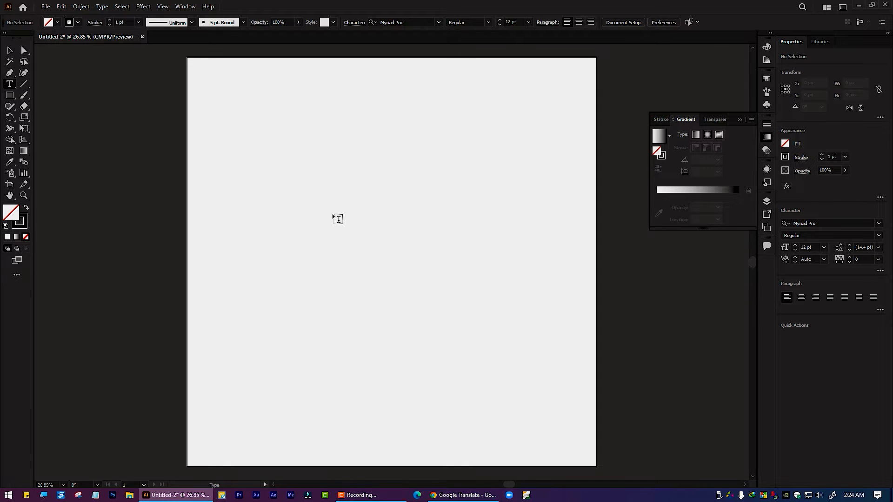
click(334, 215)
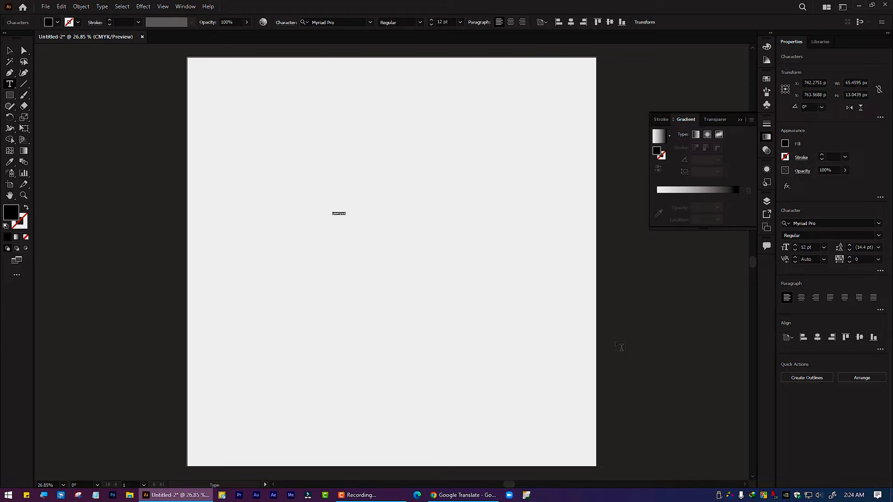
text(a)
Step: Scale the GM text up to about 267 pt and shift it slightly upward near the artboard's centre
click(10, 50)
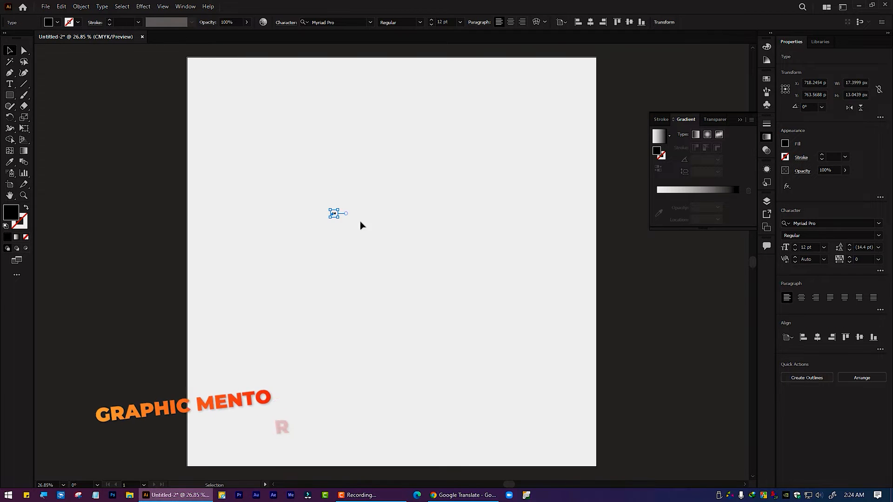
drag(336, 218, 512, 374)
drag(399, 252, 405, 236)
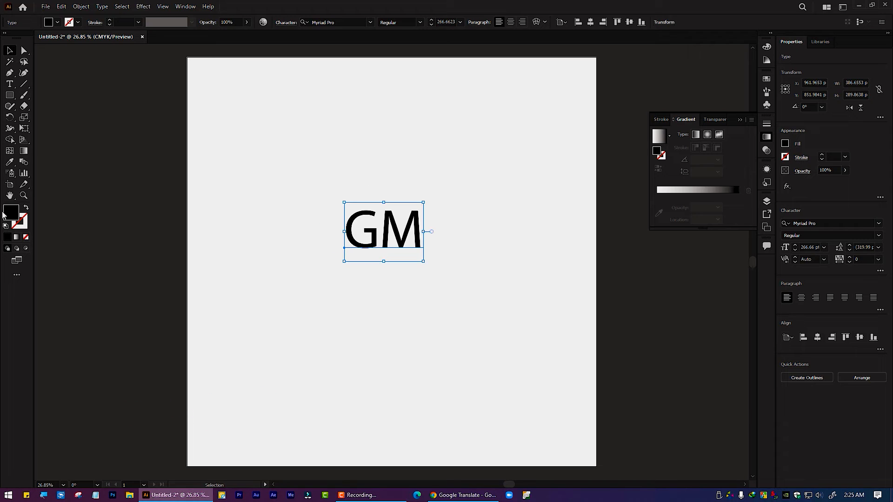
Step: Turn the GM text into a black outline without fill and set its stroke weight to 3 pt
click(26, 209)
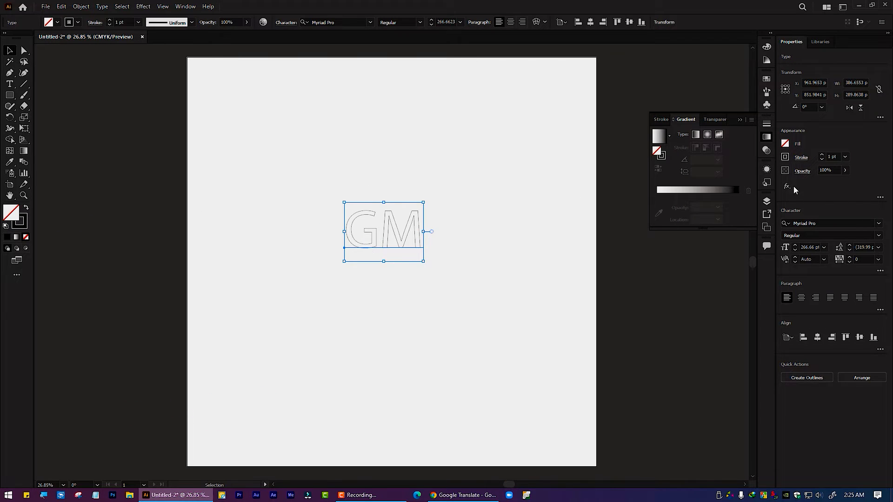
click(844, 156)
click(855, 217)
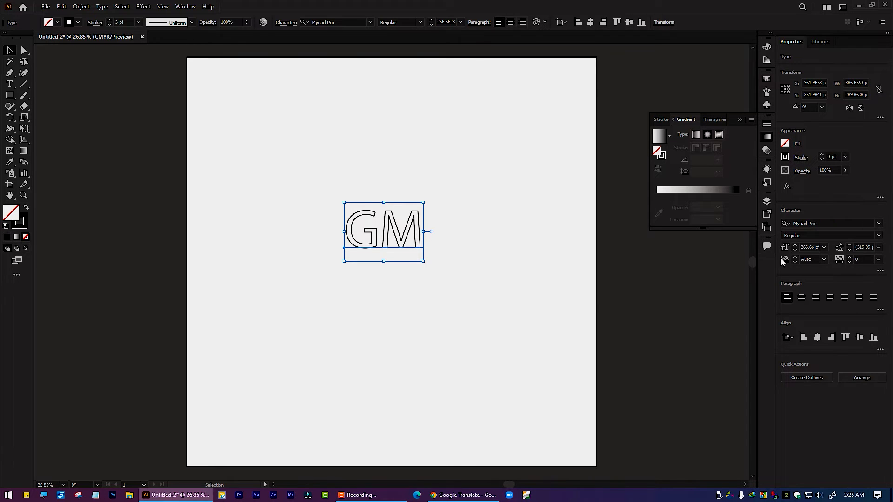
Step: Centre the outlined GM text horizontally and vertically on the artboard
mouse_move(379, 245)
mouse_down()
mouse_move(385, 270)
mouse_move(381, 261)
mouse_up()
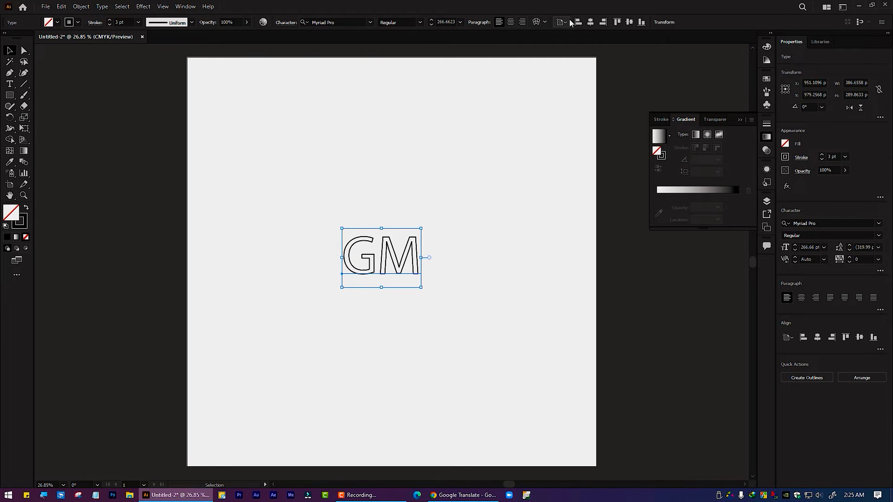
click(591, 22)
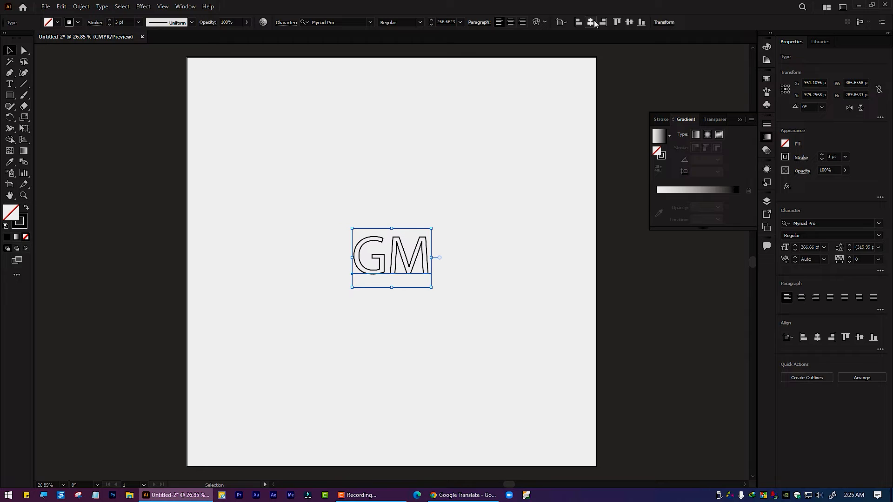
click(629, 22)
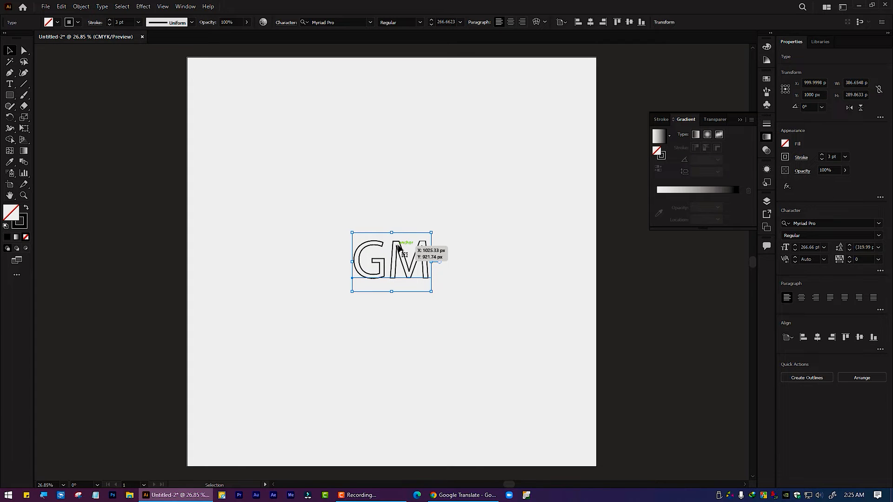
Step: Duplicate the GM text below the original and enlarge the copy to about 1073 pt
drag(397, 247, 377, 307)
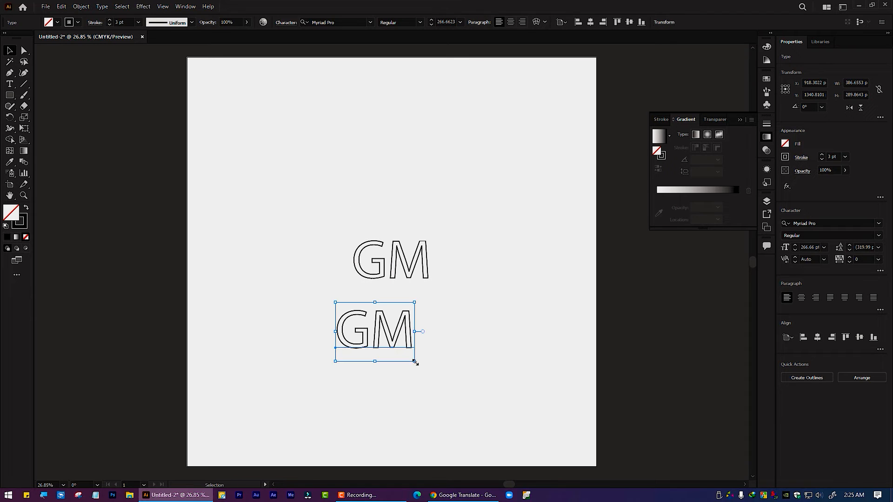
drag(415, 361, 533, 385)
scroll(505, 343, up, 3)
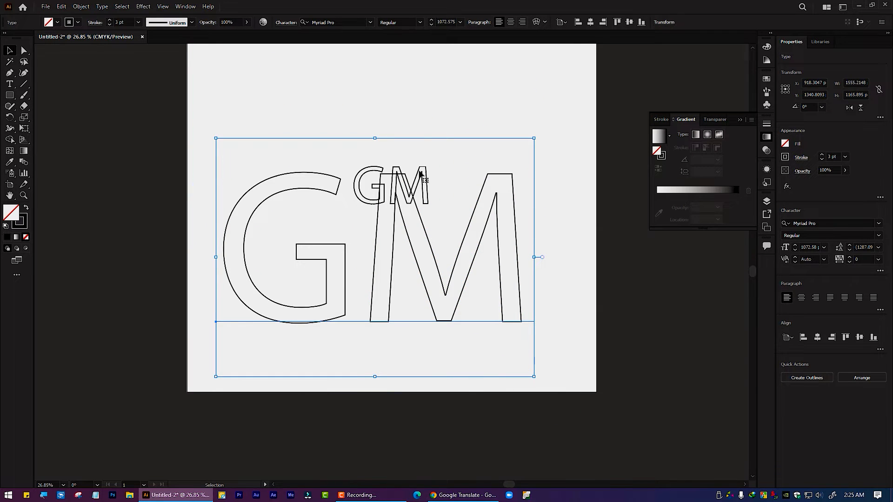
Step: Move the large GM copy down clear of the original and shrink the original about its centre to about 123 pt
click(414, 120)
click(424, 183)
key(ctrl+h)
drag(408, 249, 393, 340)
click(413, 187)
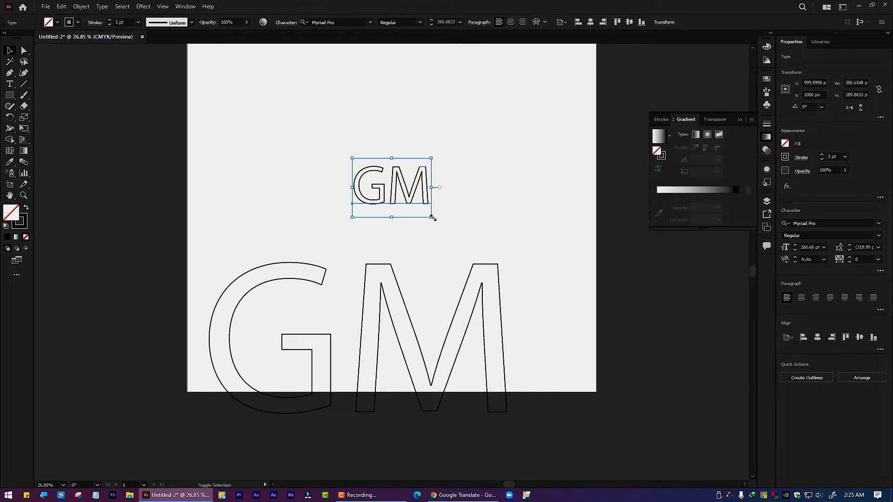
drag(430, 216, 410, 201)
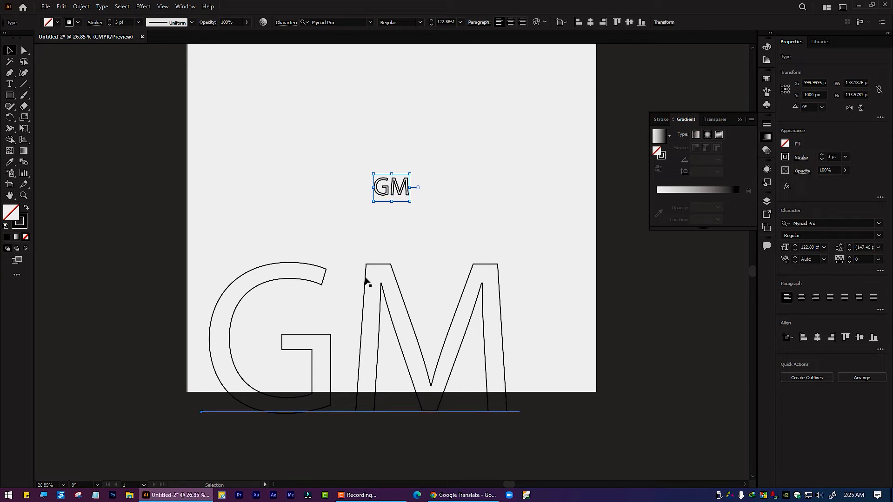
Step: Move the large GM text back up over the small one and make a blend between the two texts
mouse_move(365, 280)
mouse_down()
mouse_move(392, 114)
mouse_move(396, 136)
mouse_up()
scroll(421, 146, up, 3)
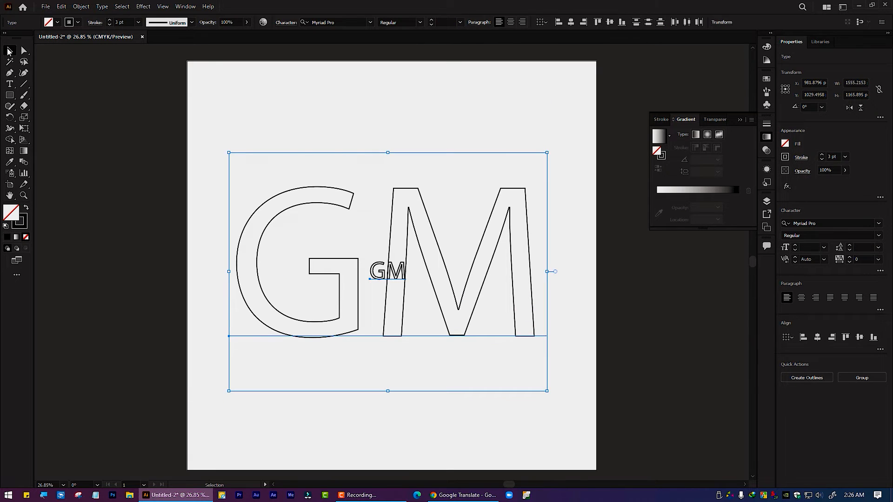
drag(180, 120, 586, 403)
click(80, 7)
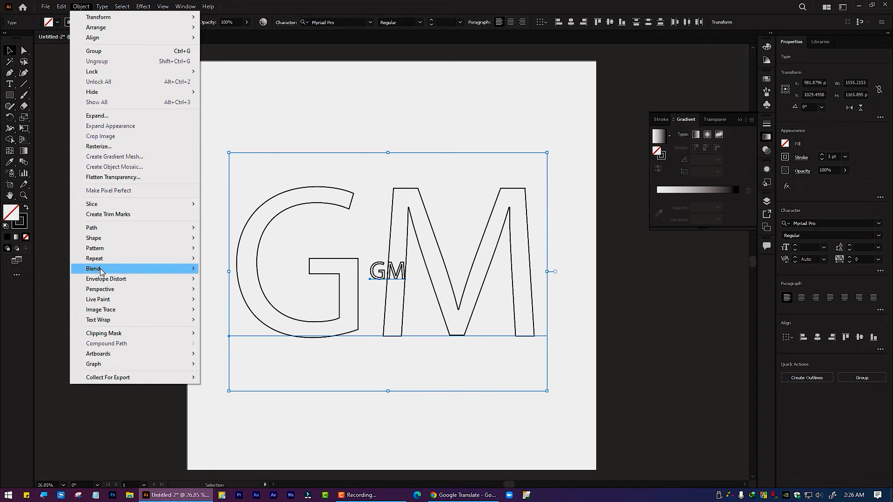
mouse_move(132, 270)
click(211, 269)
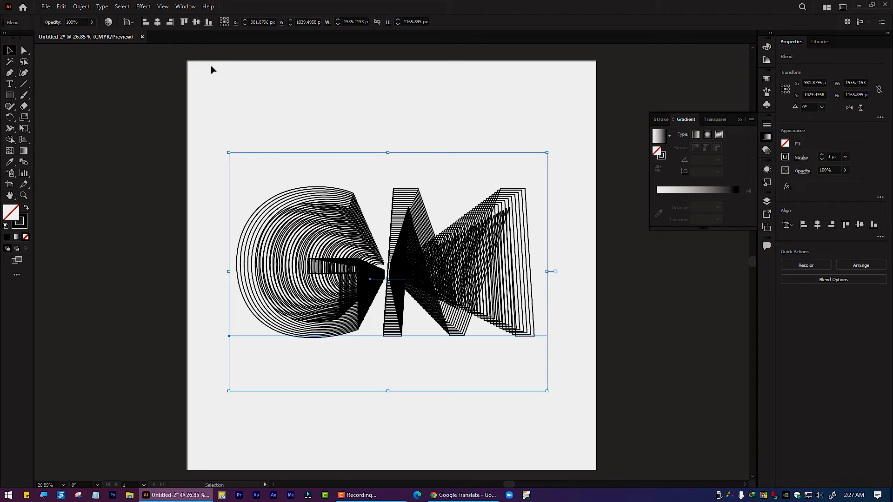
Step: Open the blend's options and try both orientations, keeping Align to Path with Specified Steps spacing
double_click(28, 161)
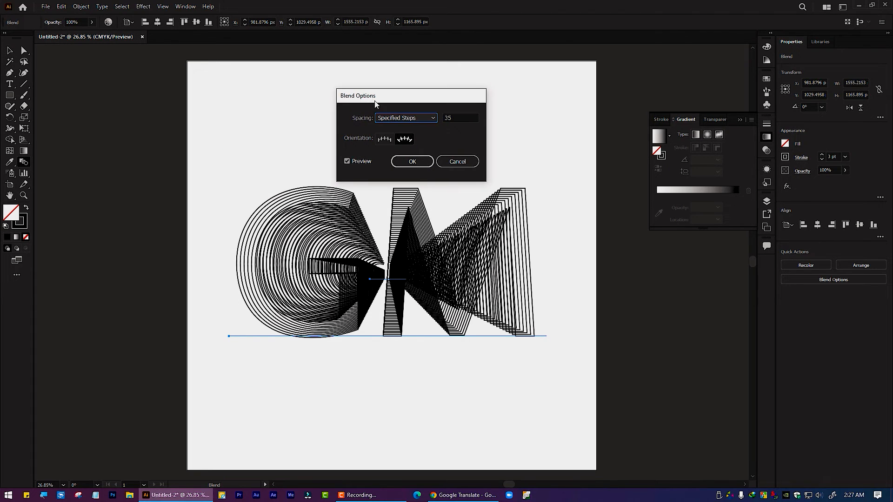
drag(376, 100, 568, 77)
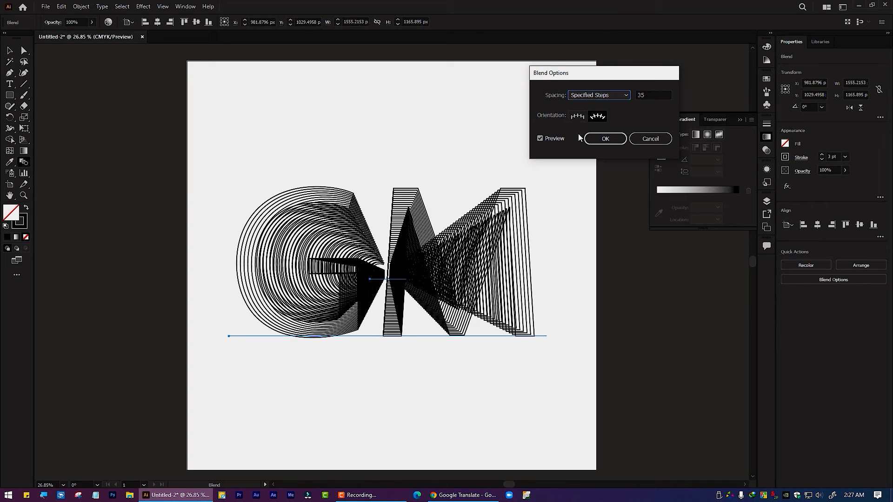
click(580, 121)
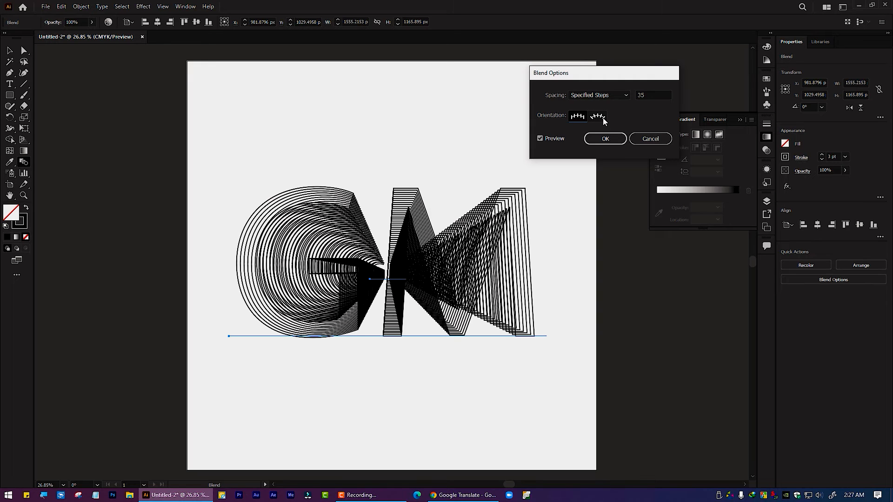
click(599, 117)
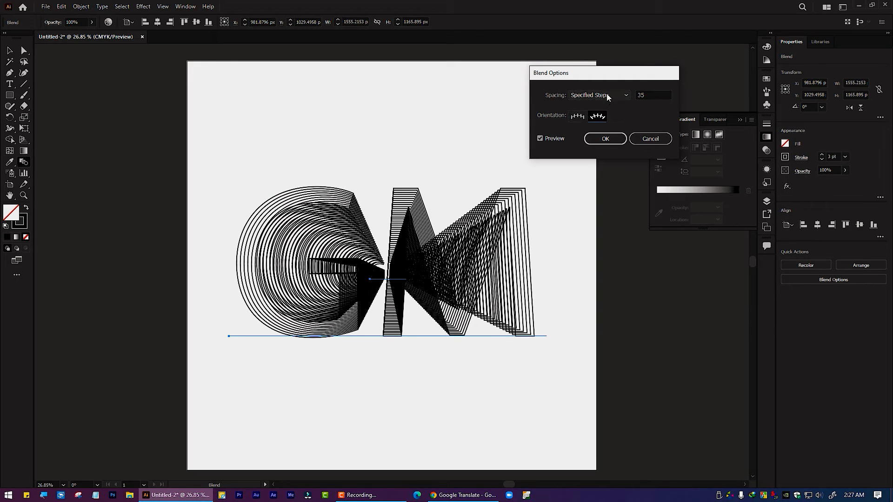
click(607, 95)
click(607, 116)
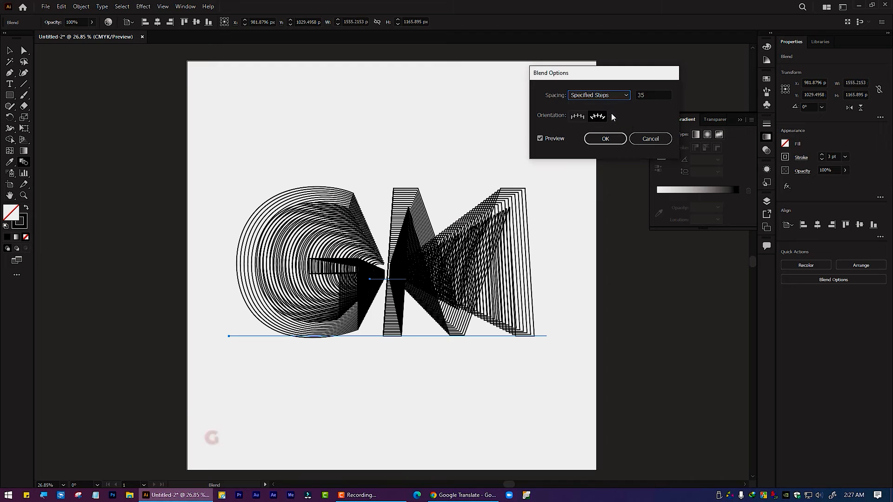
Step: Preview denser and sparser step counts for the GM blend and set it to 25 specified steps
click(640, 95)
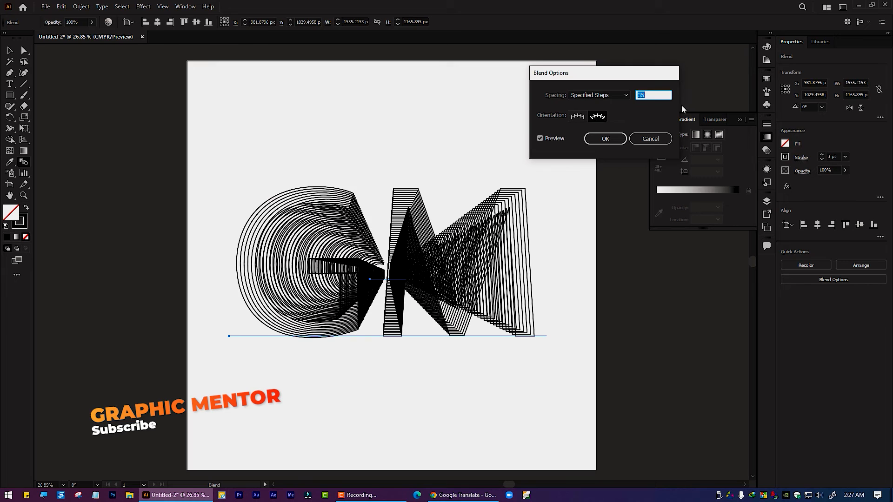
key(Up)
key(Up)
key(Up)
key(Up)
key(Up)
key(Up)
key(Up)
key(Up)
key(Up)
key(Up)
key(Up)
key(Up)
key(Up)
key(Up)
key(Up)
key(Up)
key(Up)
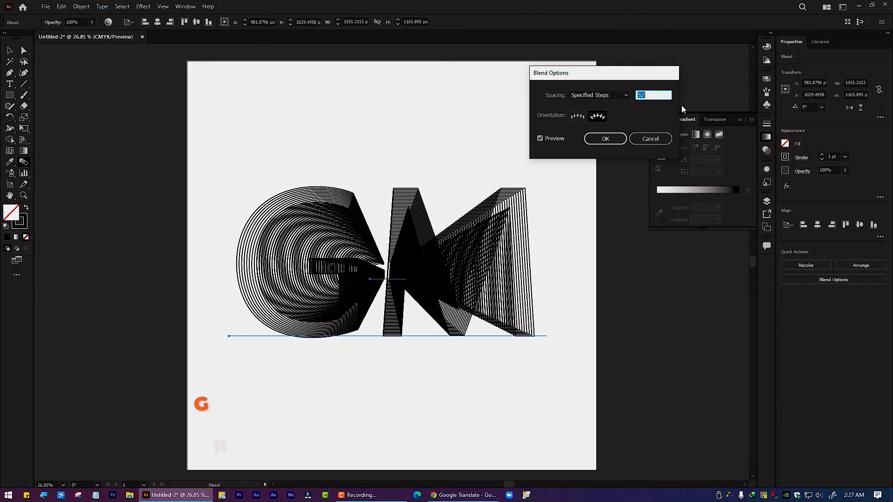
key(Up)
key(Up)
key(Up)
key(Up)
key(Up)
key(Up)
key(Up)
key(Up)
key(Up)
key(Up)
key(Up)
key(Up)
key(Up)
key(Up)
key(Up)
key(Up)
key(Up)
key(Up)
key(Up)
key(Up)
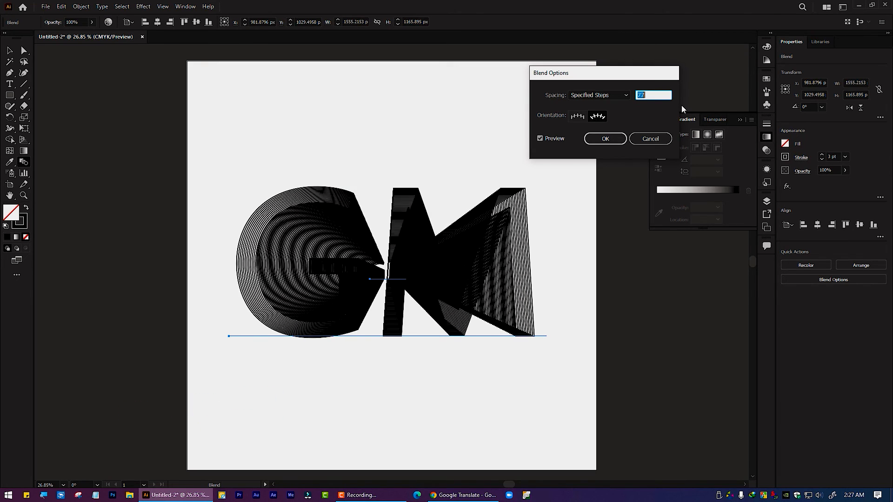
key(Down)
key(Down)
key(Down)
key(Down)
key(Down)
key(Down)
key(Down)
key(Down)
key(Down)
key(Down)
key(Down)
key(Down)
key(Down)
key(Down)
key(Down)
key(Down)
key(Down)
key(Down)
key(Down)
key(Down)
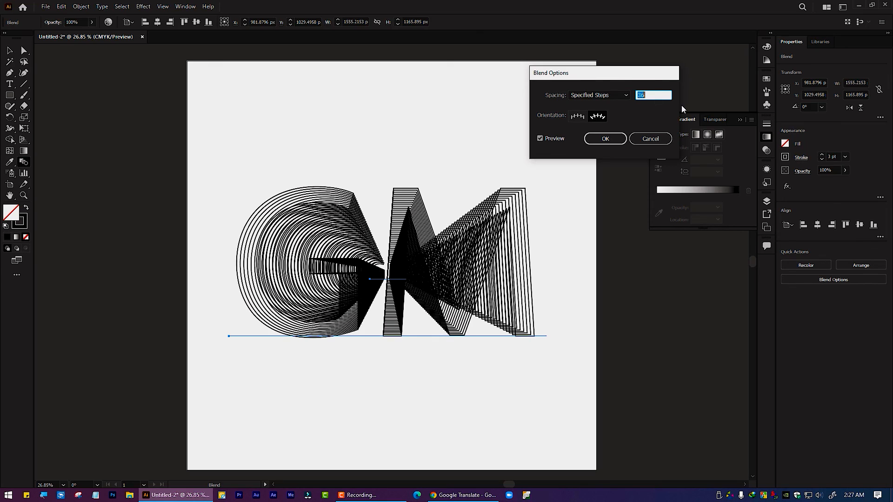
key(Down)
key(Down)
key(Down)
key(Down)
key(Down)
key(Down)
key(Down)
key(Down)
key(Down)
key(Down)
key(Down)
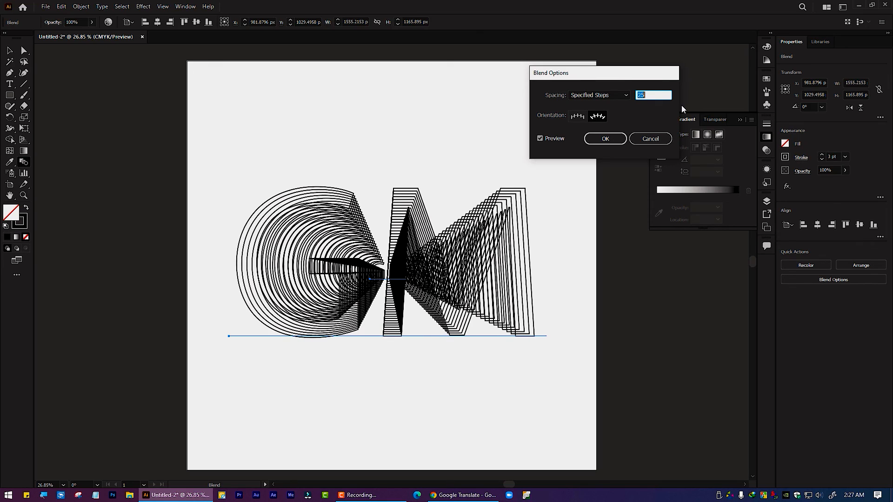
key(Return)
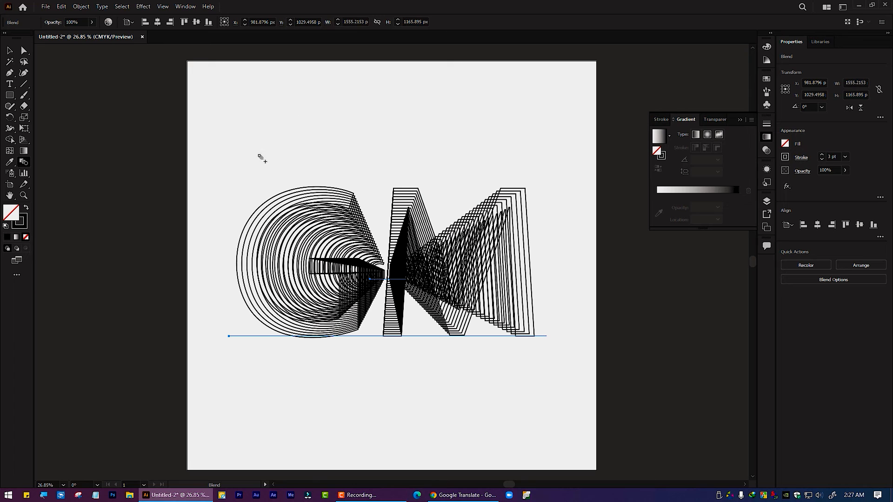
Step: Move the blended GM artwork straight up the artboard to a Y position of about 834 px
scroll(390, 190, down, 2)
scroll(389, 190, down, 1)
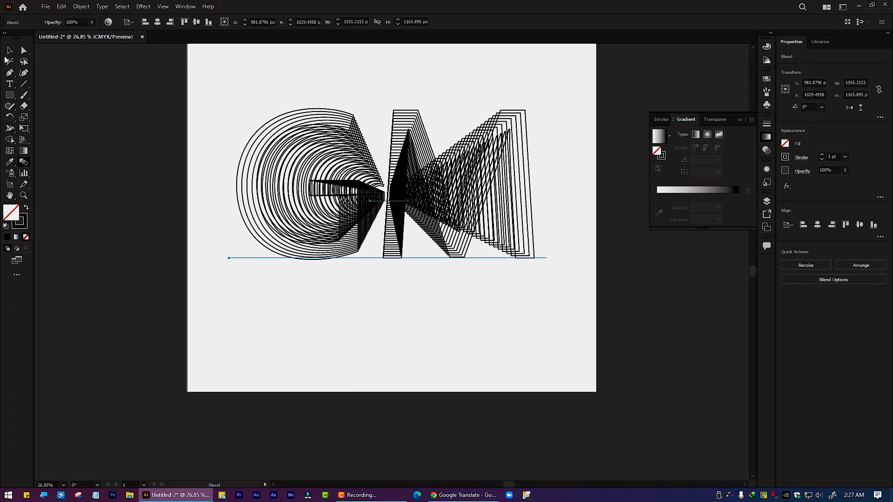
click(10, 52)
click(315, 64)
drag(350, 154, 328, 196)
drag(383, 204, 409, 122)
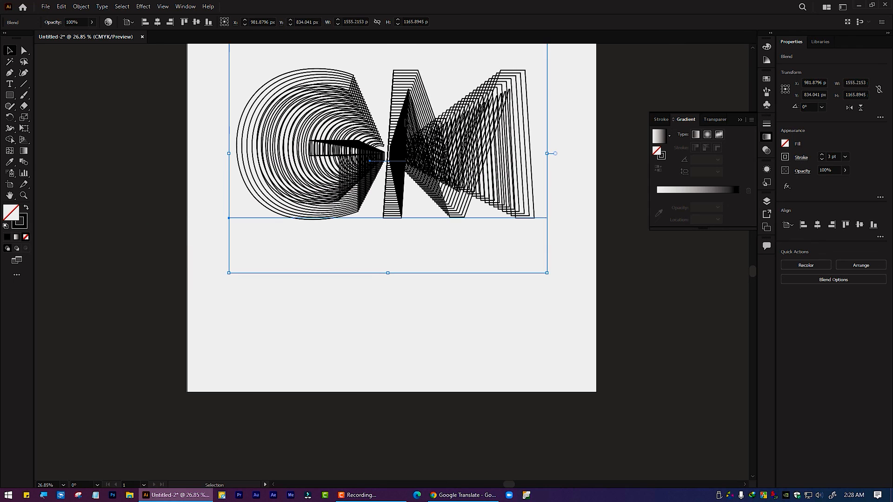